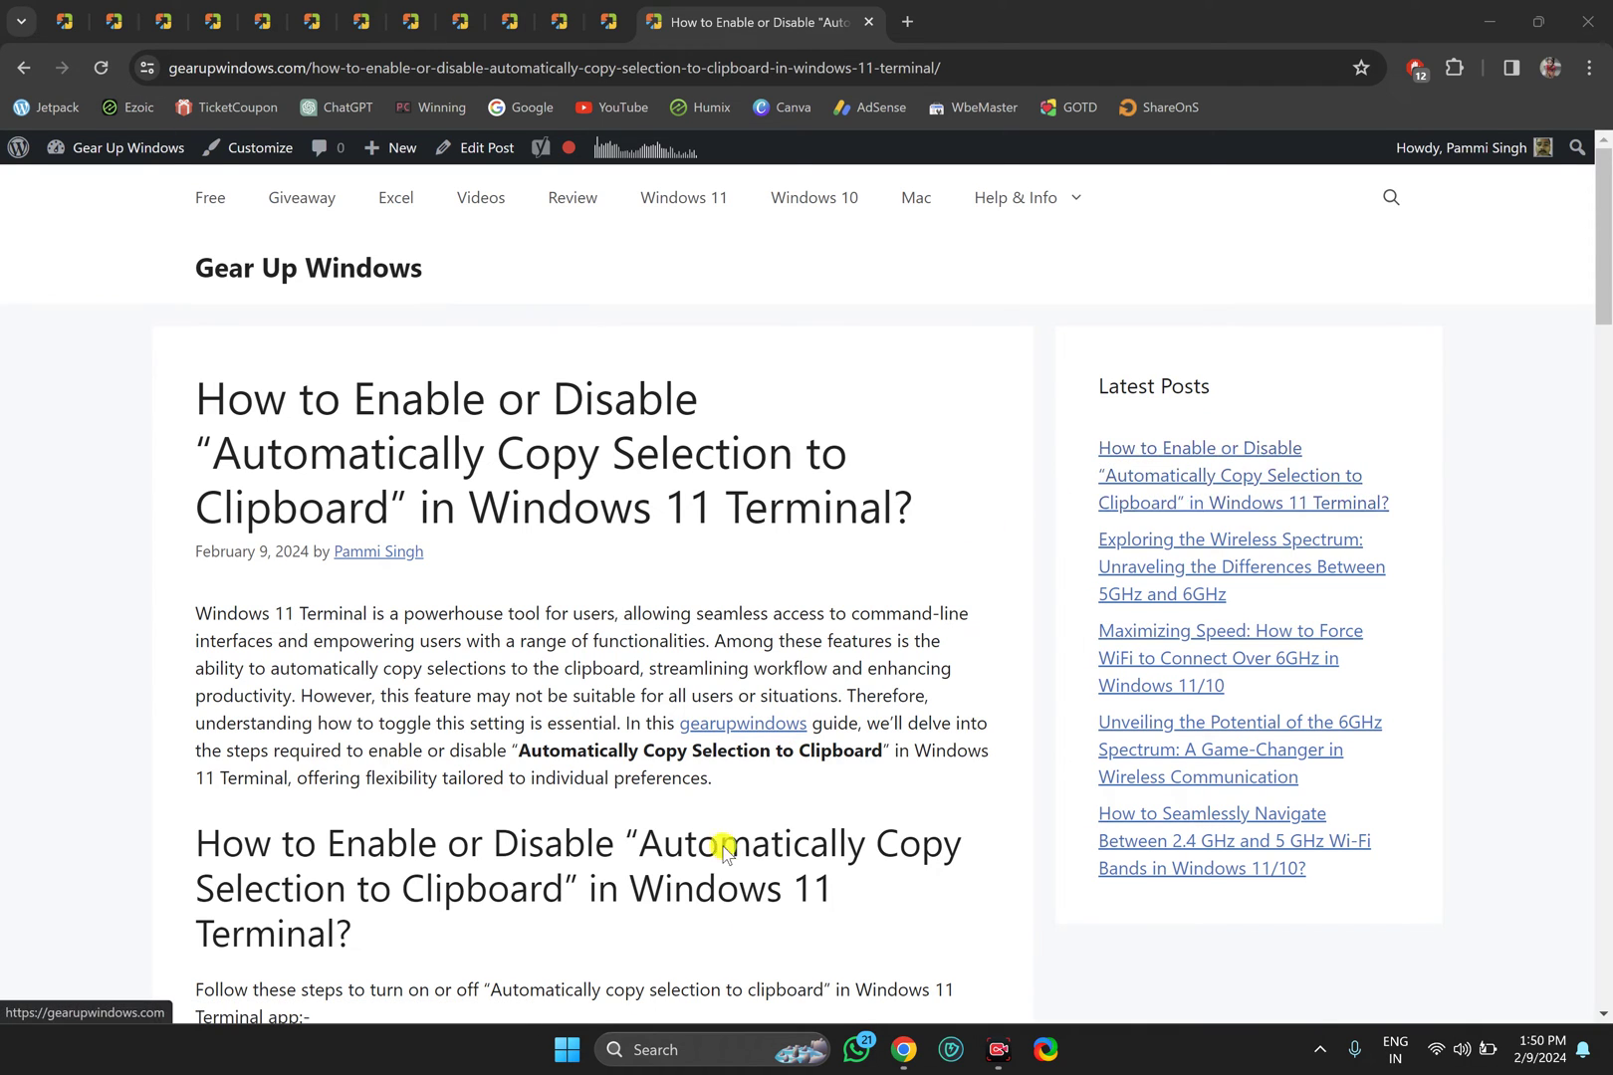
# Launch Windows Terminal from the Start quick menu and open its Settings page
pyautogui.rightClick(564, 1052)
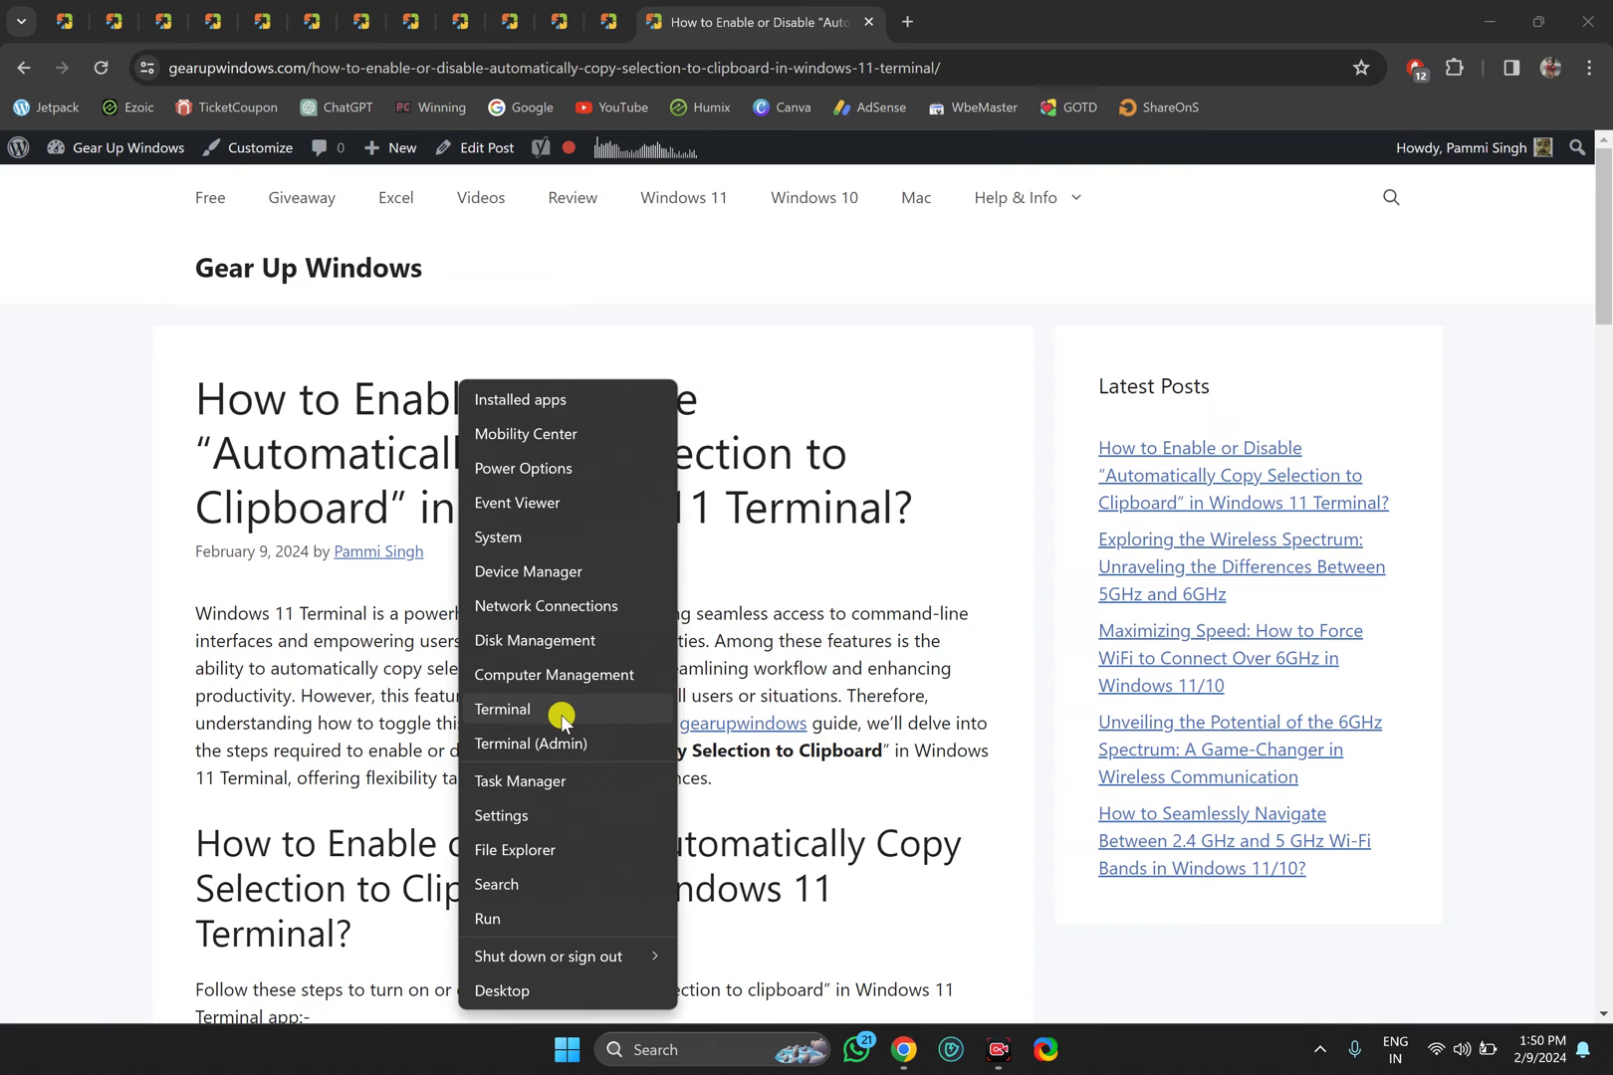
pyautogui.click(562, 718)
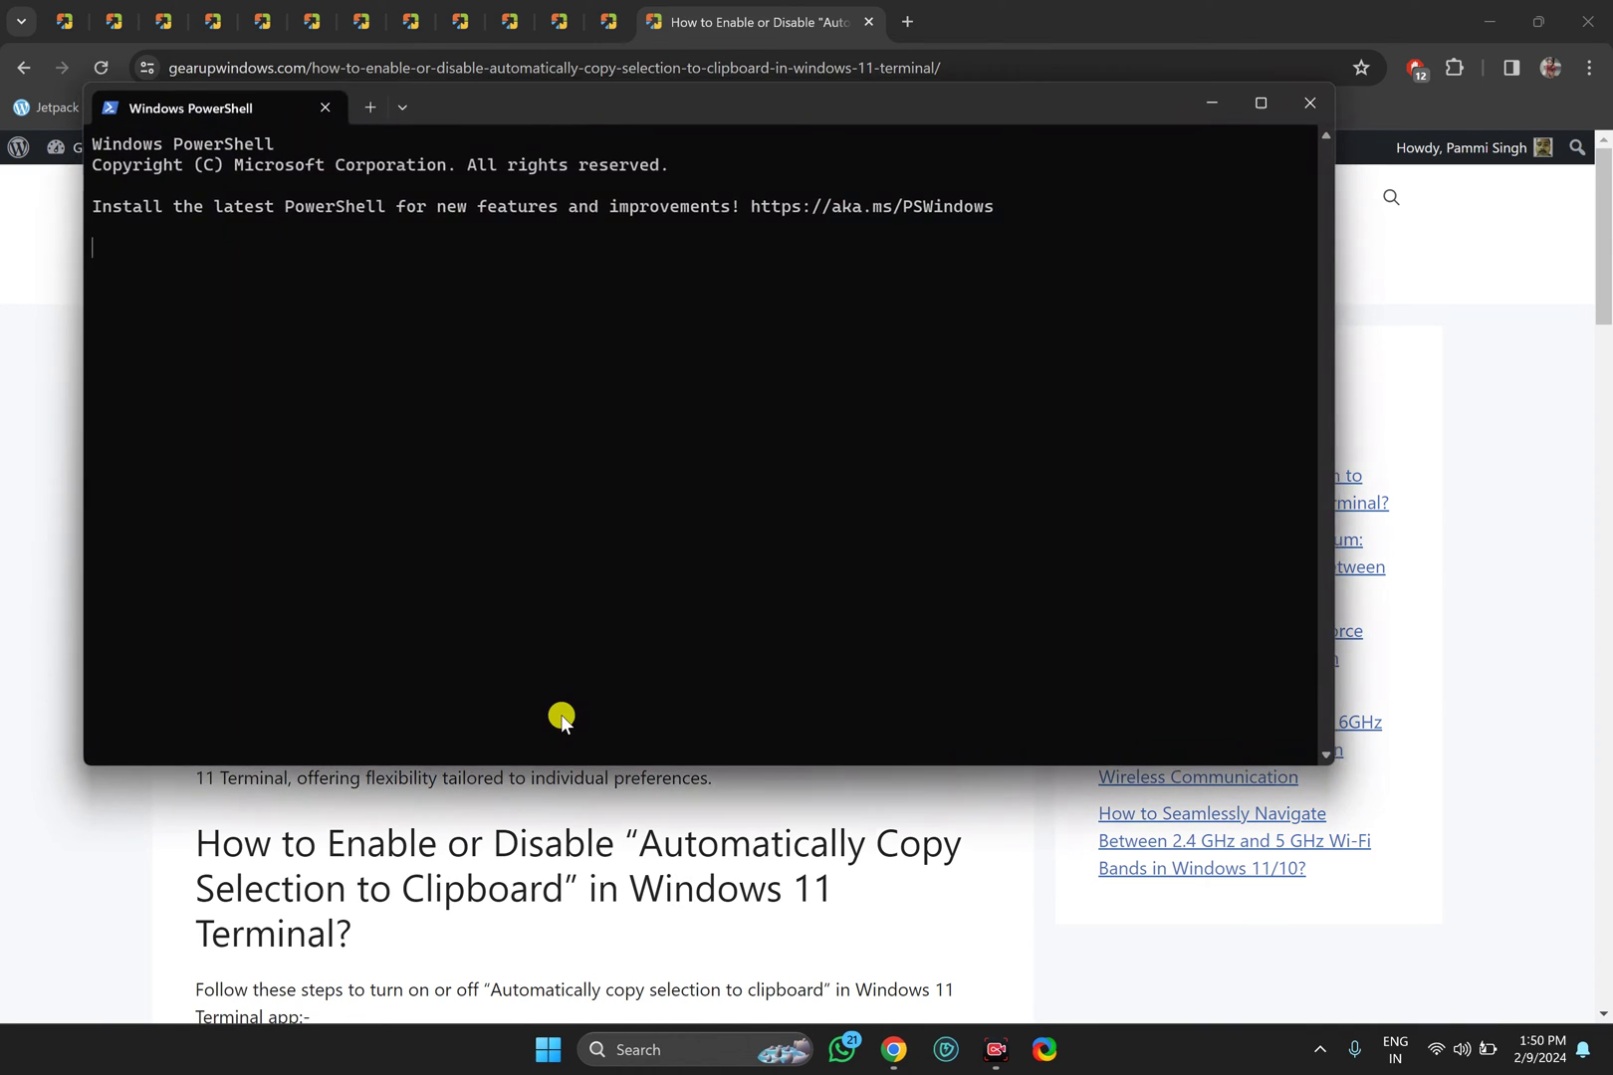
pyautogui.click(401, 111)
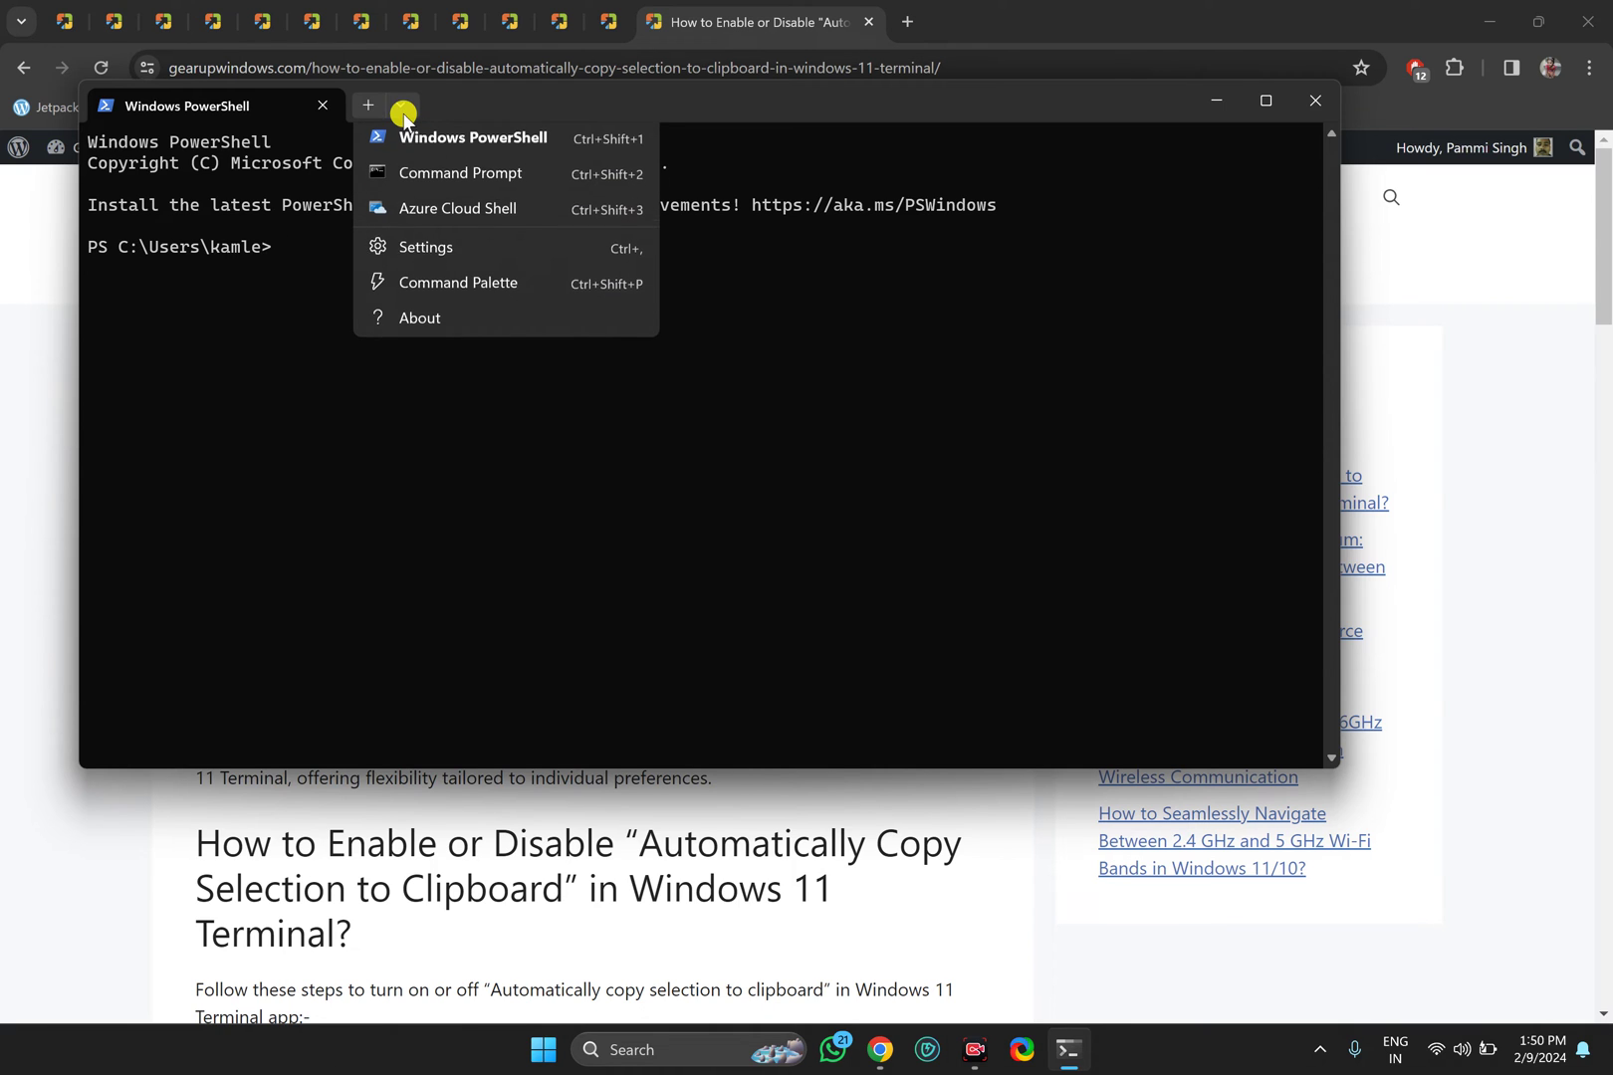
pyautogui.click(481, 262)
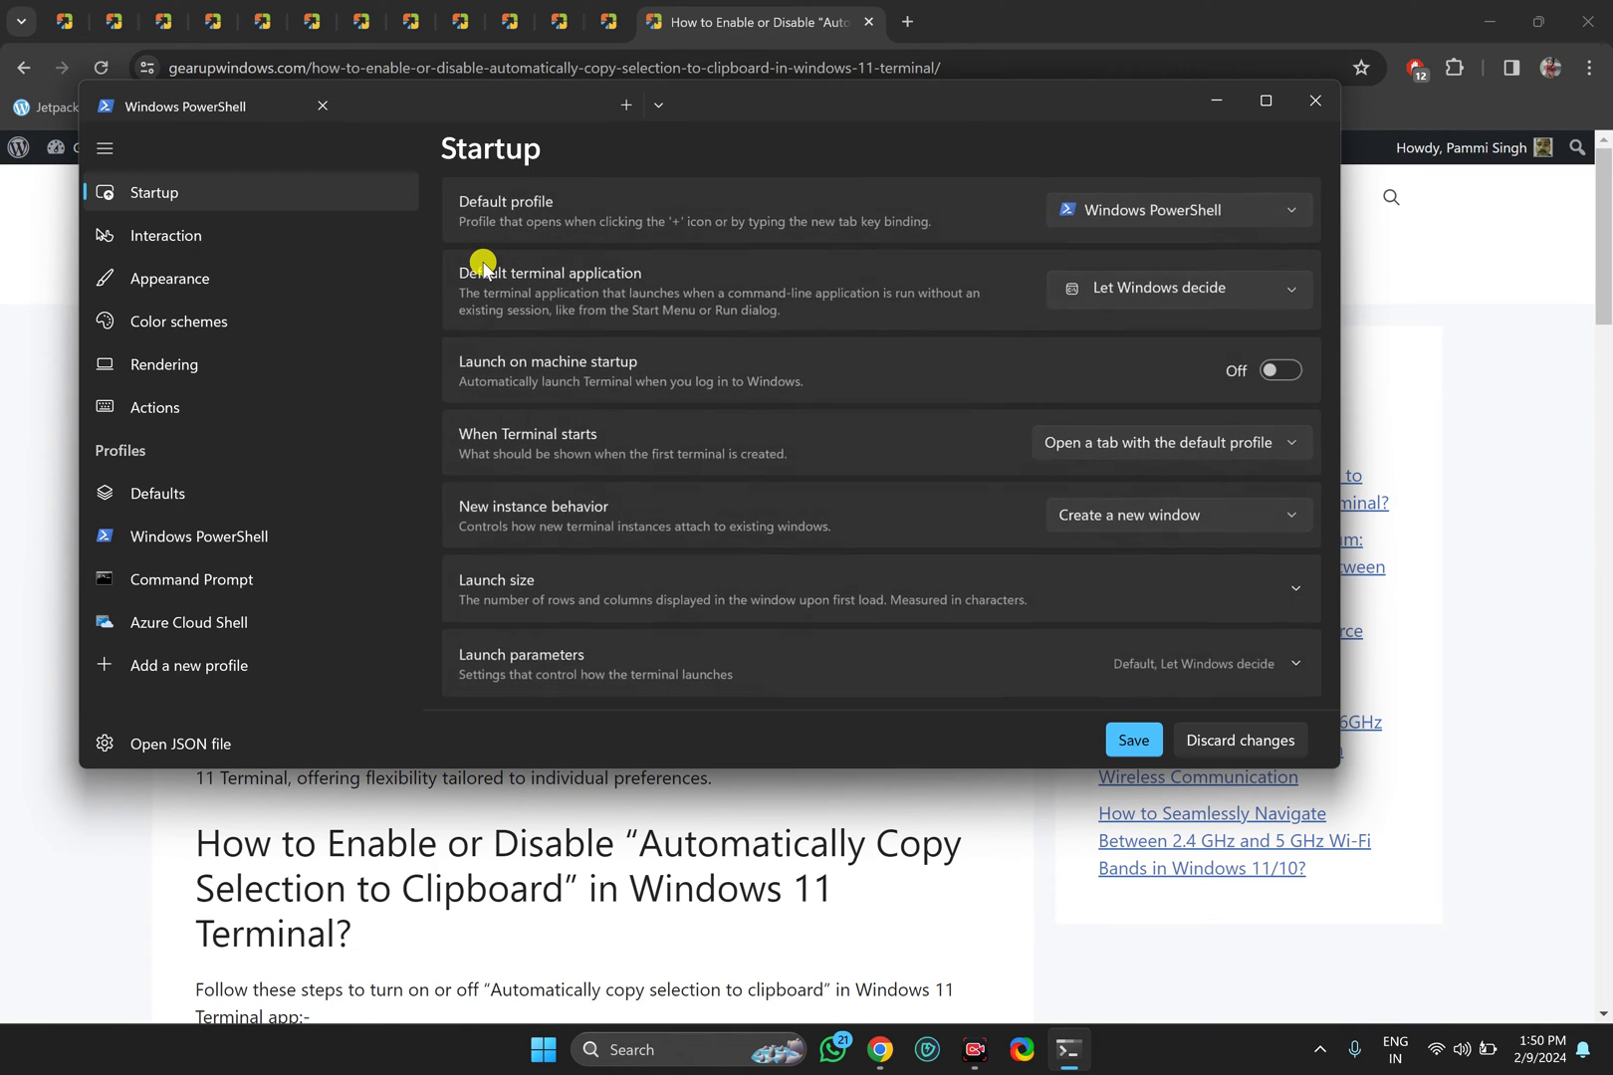
# On the Interaction page, save with 'Automatically copy selection to clipboard' left off
pyautogui.click(185, 242)
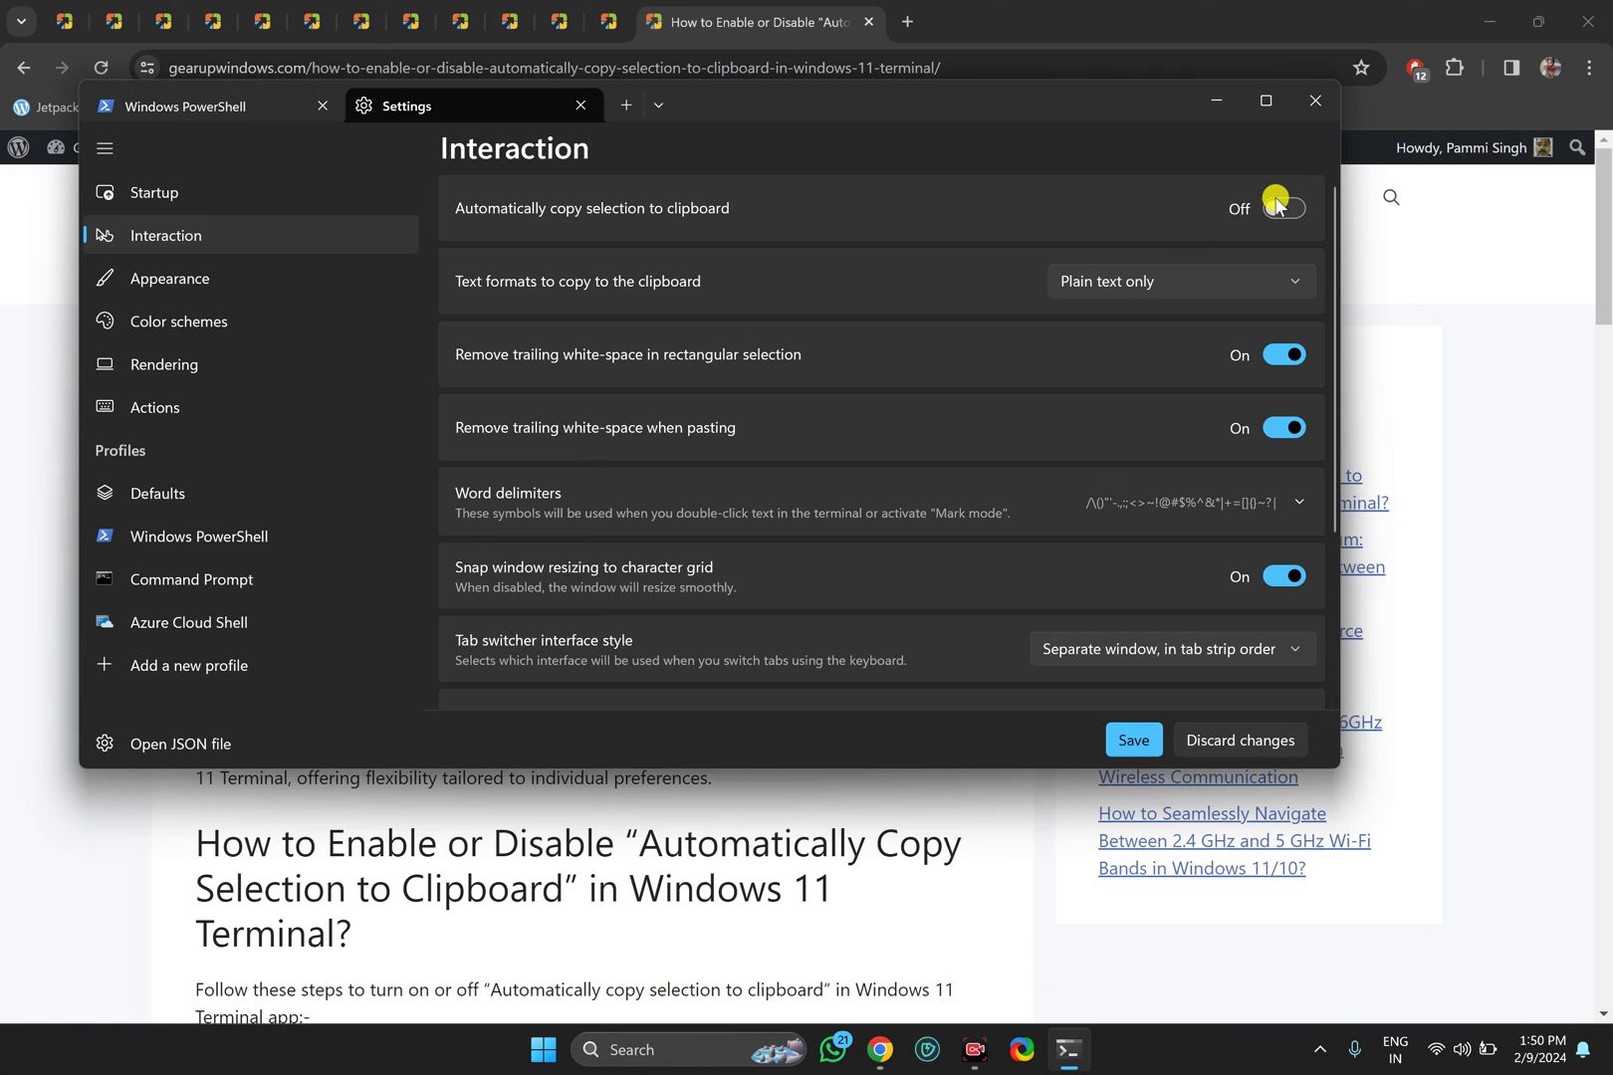
pyautogui.click(1135, 741)
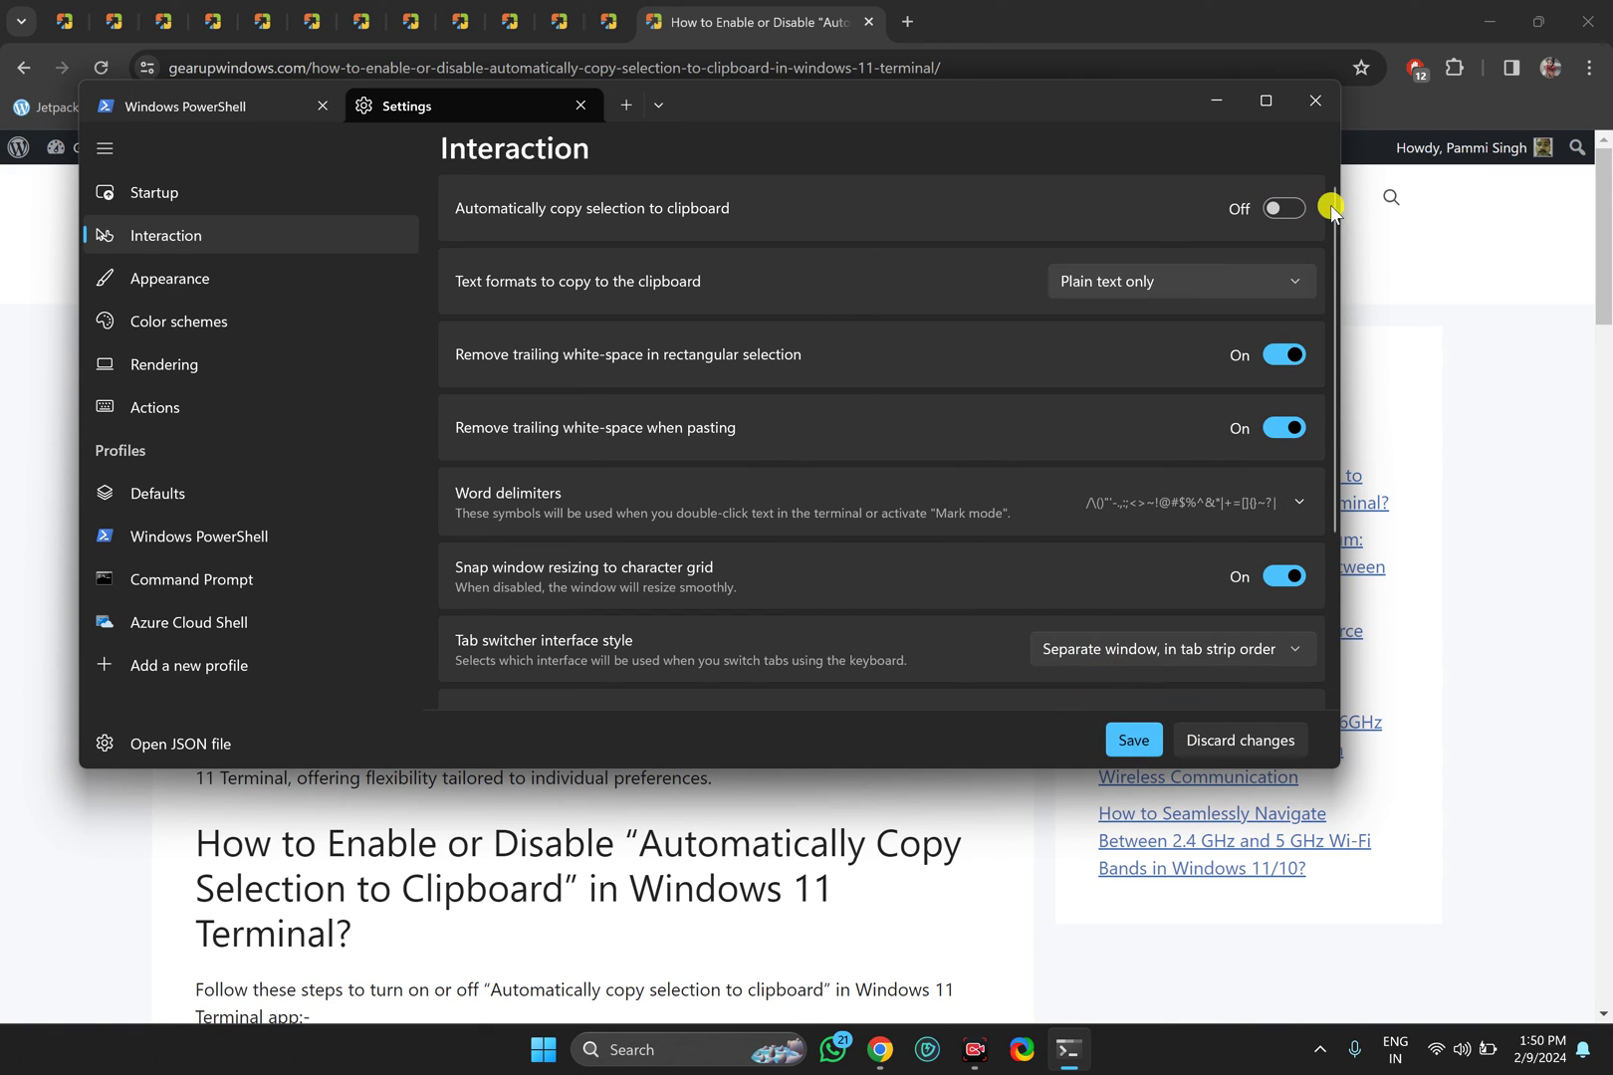
# Close the Terminal window, confirming that all tabs should close
pyautogui.click(1313, 111)
pyautogui.click(649, 484)
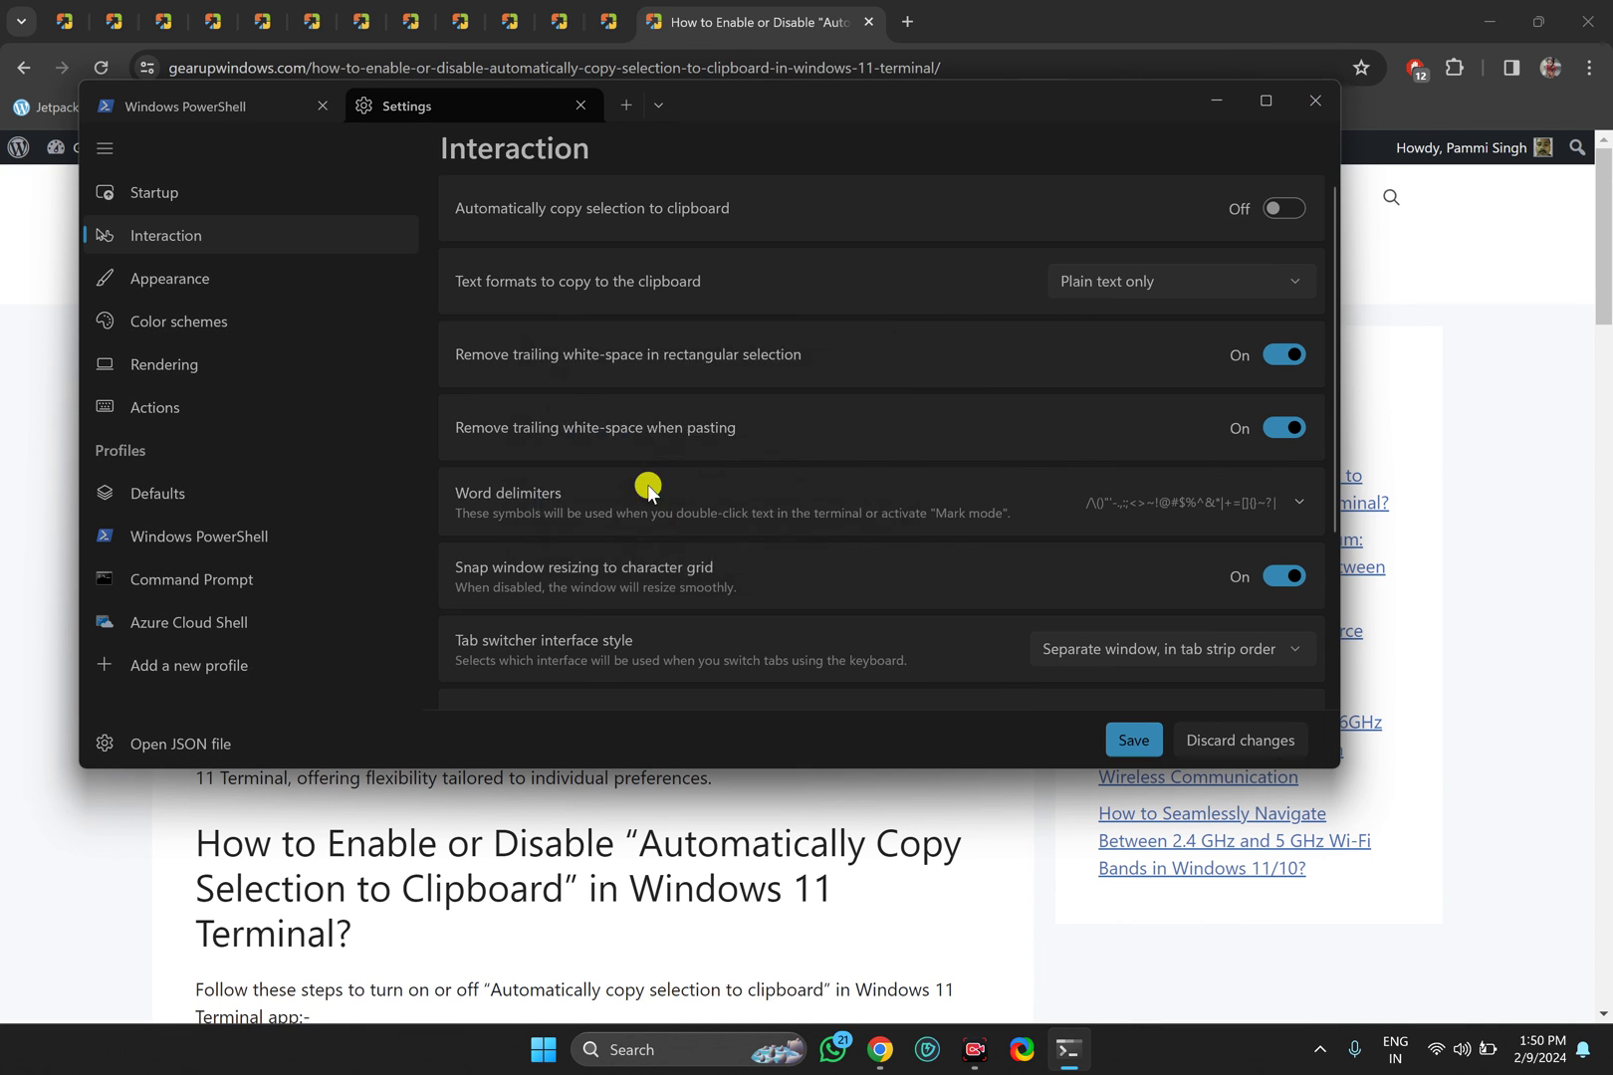